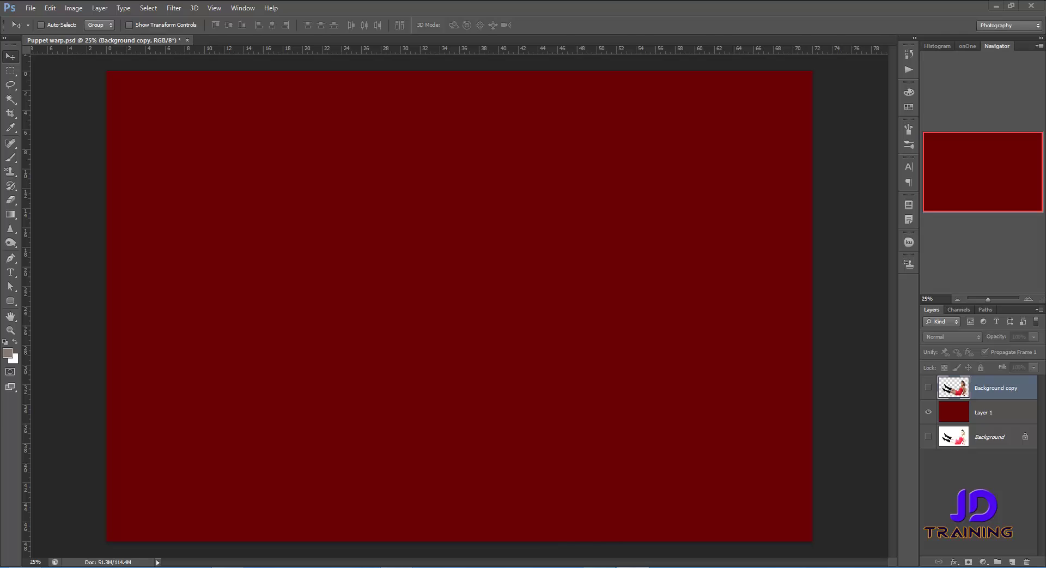
Step: Make the Background, Background copy and Layer 1 layers visible, and move the cut-out woman slightly down on the canvas
click(929, 411)
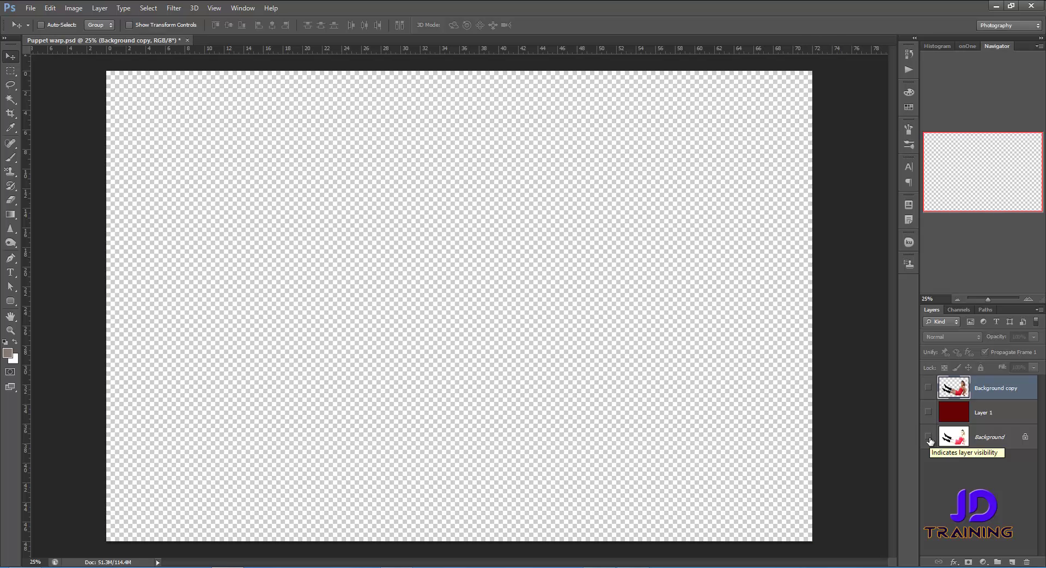
click(928, 436)
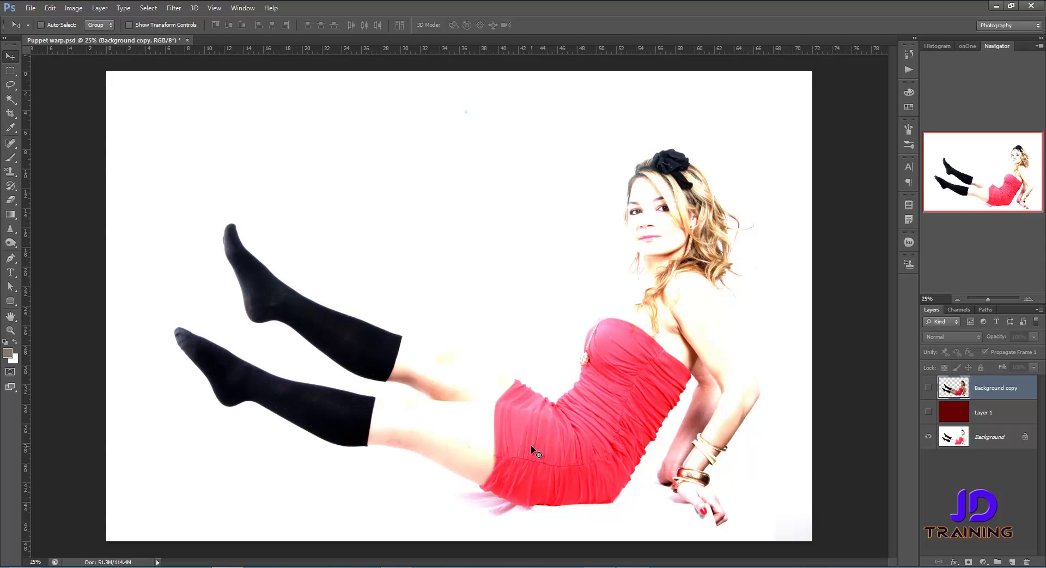
click(929, 388)
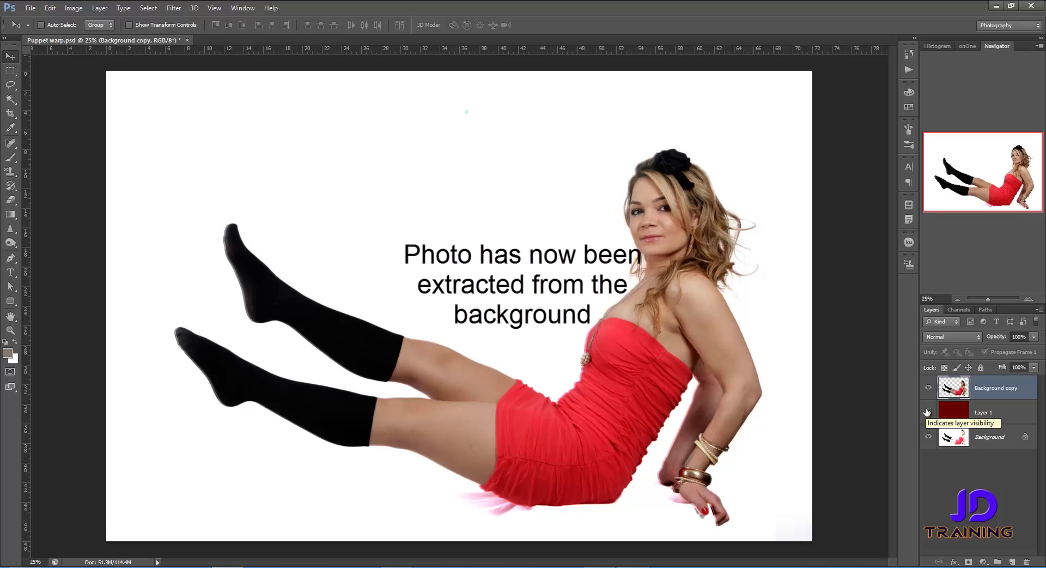
click(926, 411)
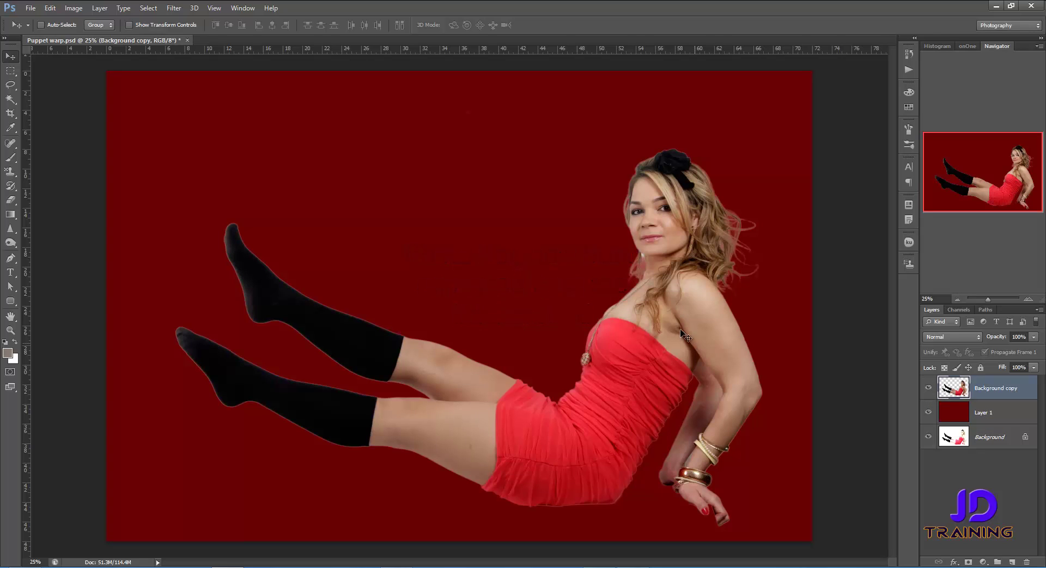
drag(654, 243, 654, 271)
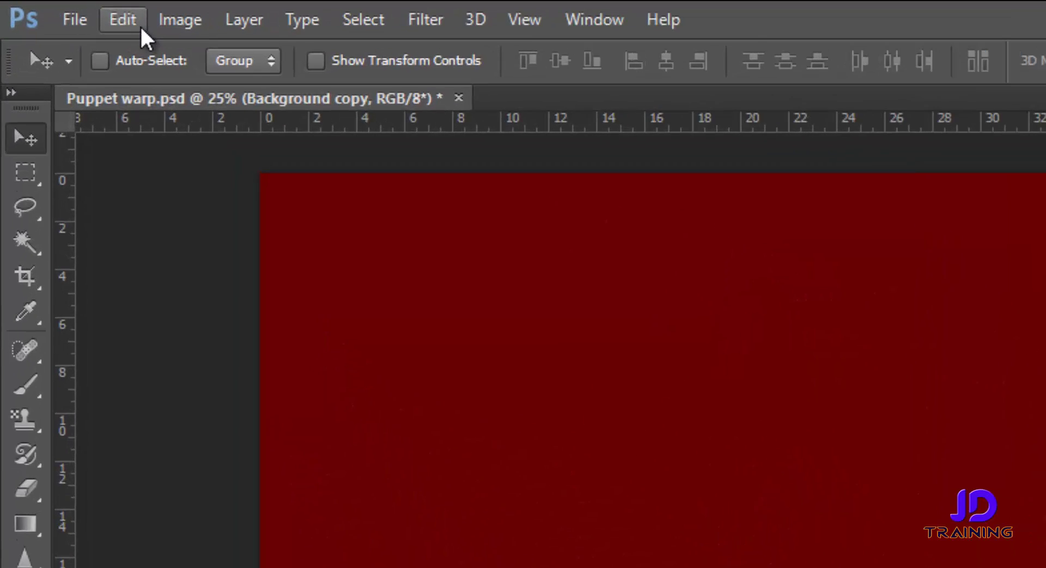
Step: Start Puppet Warp on the Background copy layer and set the mesh density to More Points
click(50, 8)
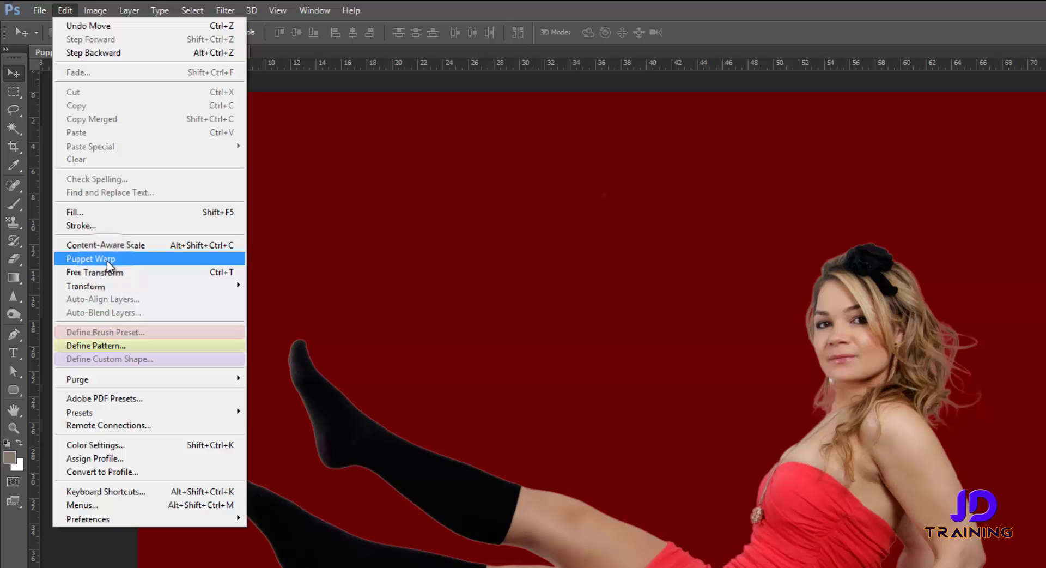
click(107, 259)
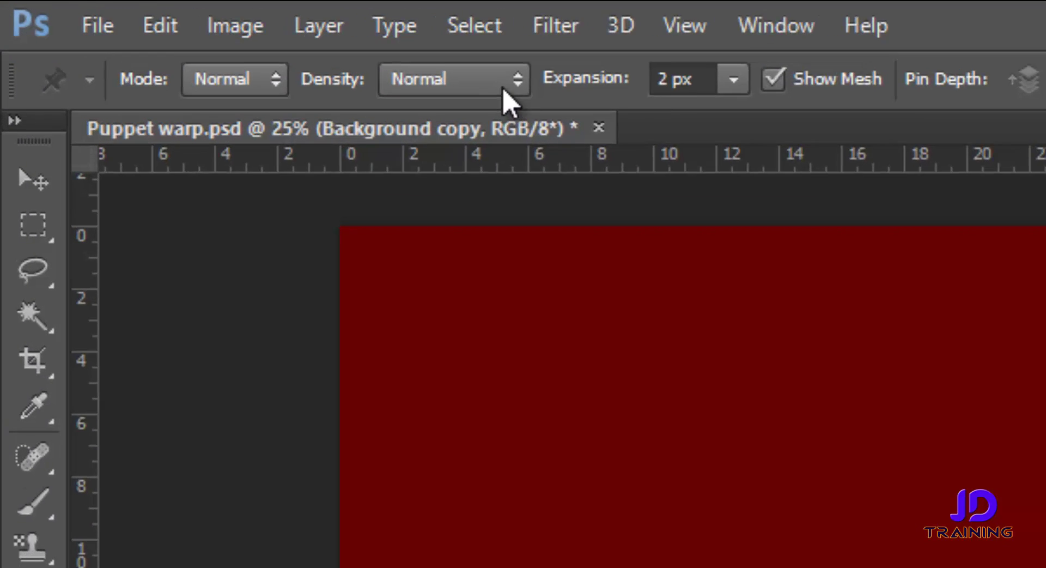
click(161, 25)
click(616, 144)
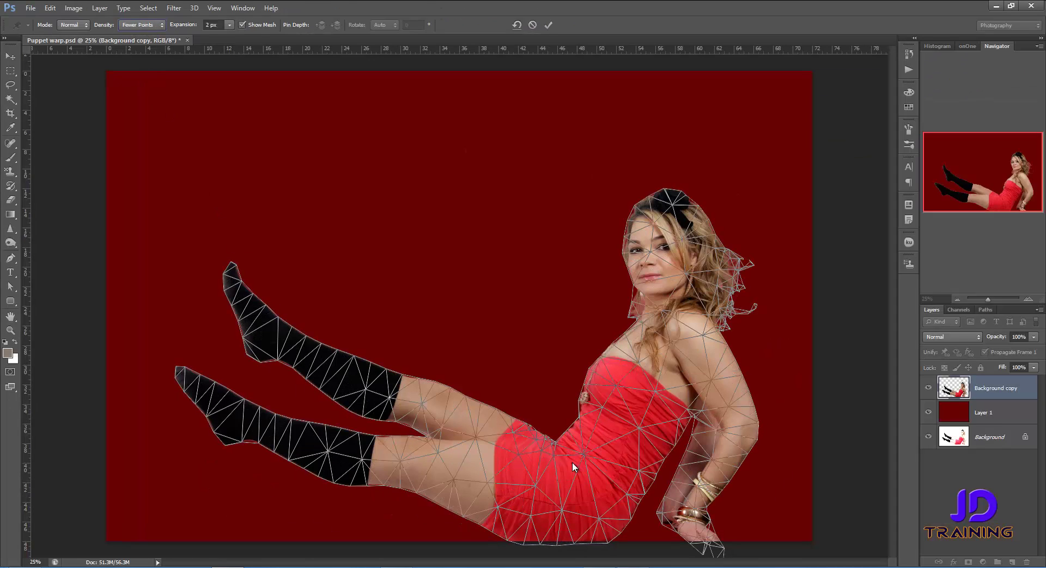
click(161, 24)
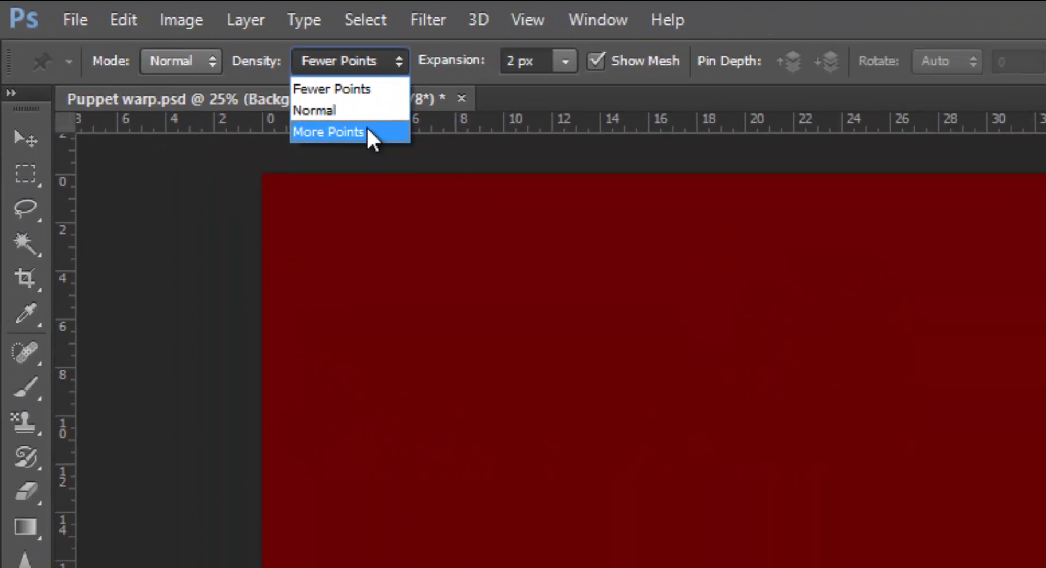
click(147, 53)
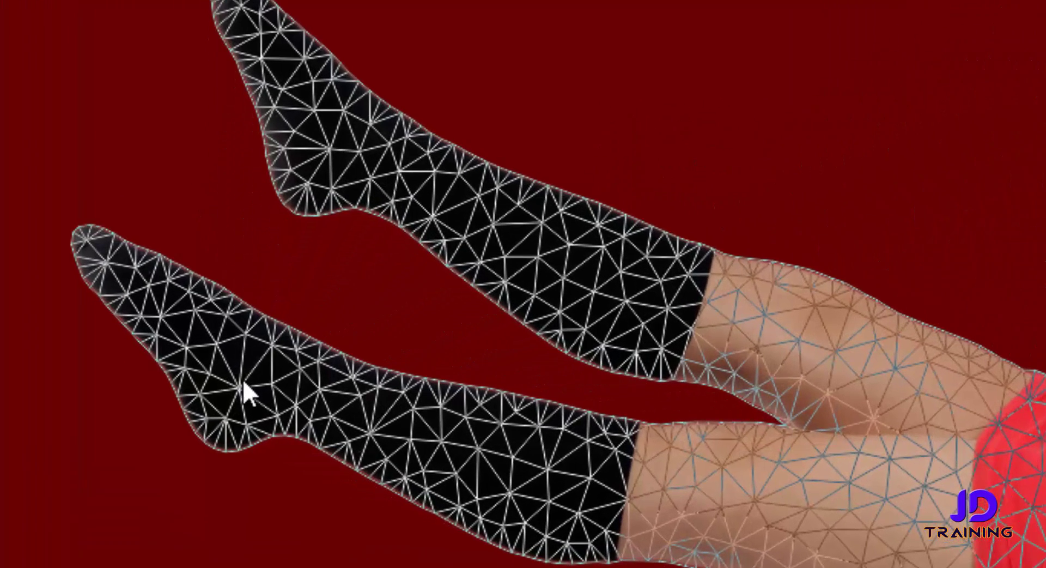
Step: Place warp pins on both ankles, both knees, the raised calf, hip, waist, hand, neck and forehead
click(240, 376)
click(714, 505)
click(562, 526)
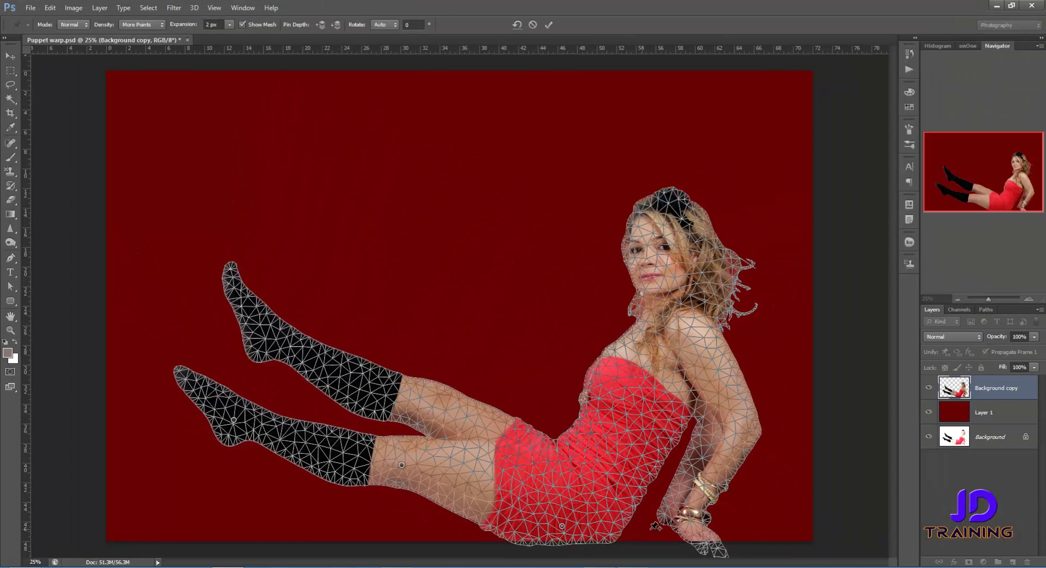
click(693, 528)
click(591, 466)
click(669, 304)
click(649, 241)
click(265, 336)
click(431, 402)
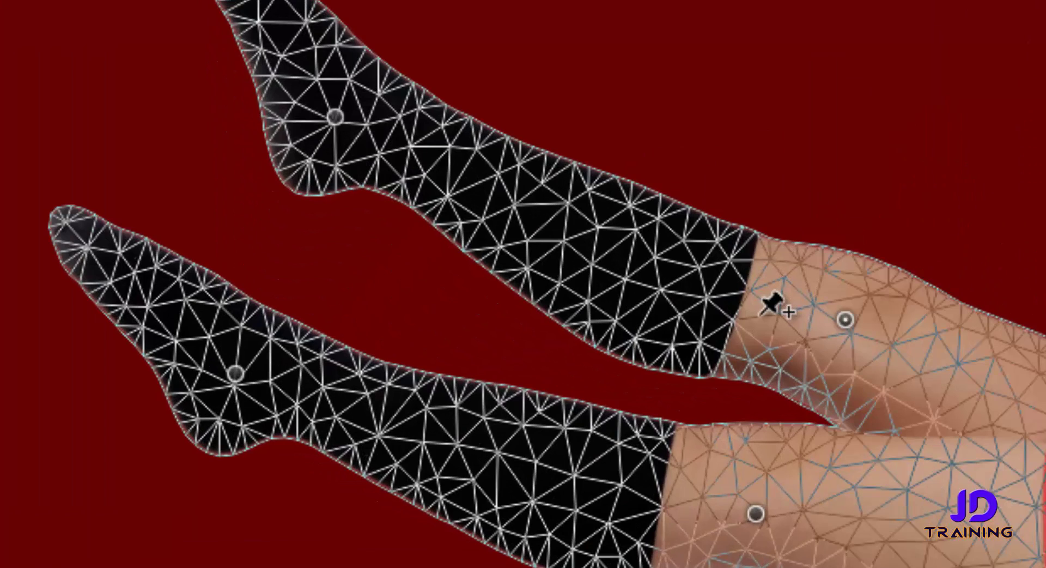
click(680, 281)
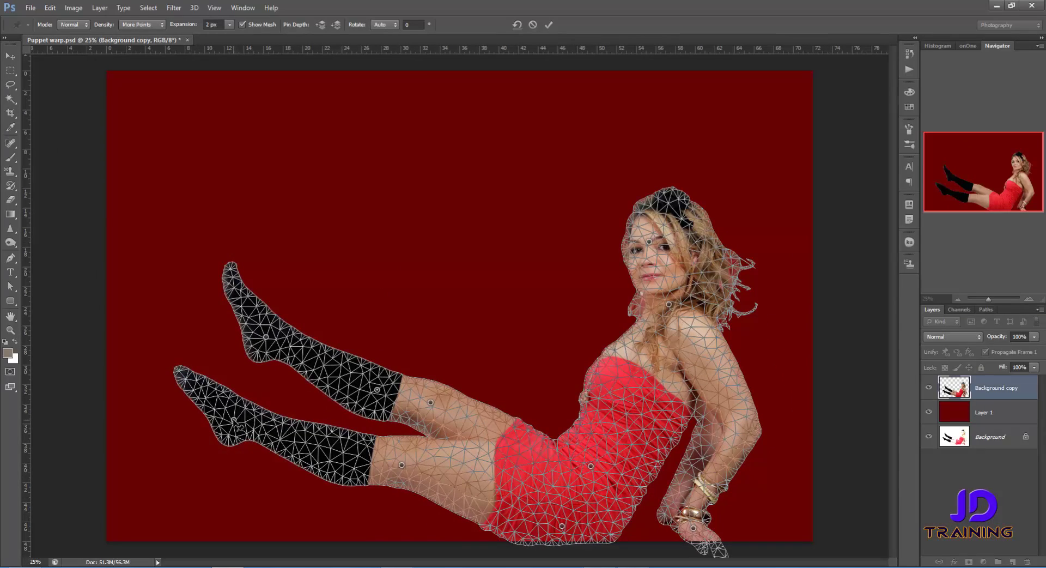
Step: Lower the lower leg by its ankle pin, pin its toes and bend them upward, and commit the warp
drag(236, 421, 214, 495)
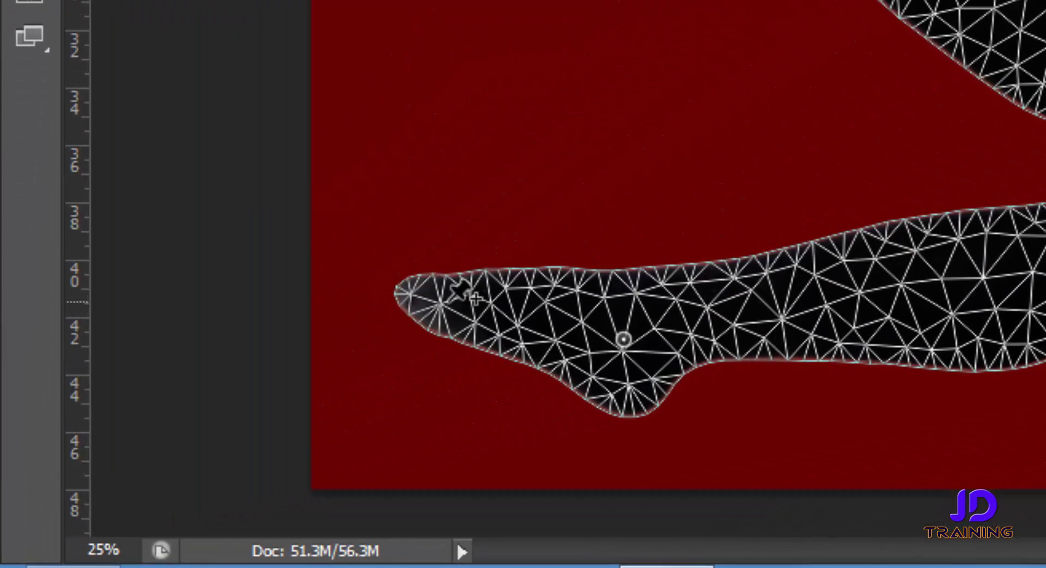
click(446, 299)
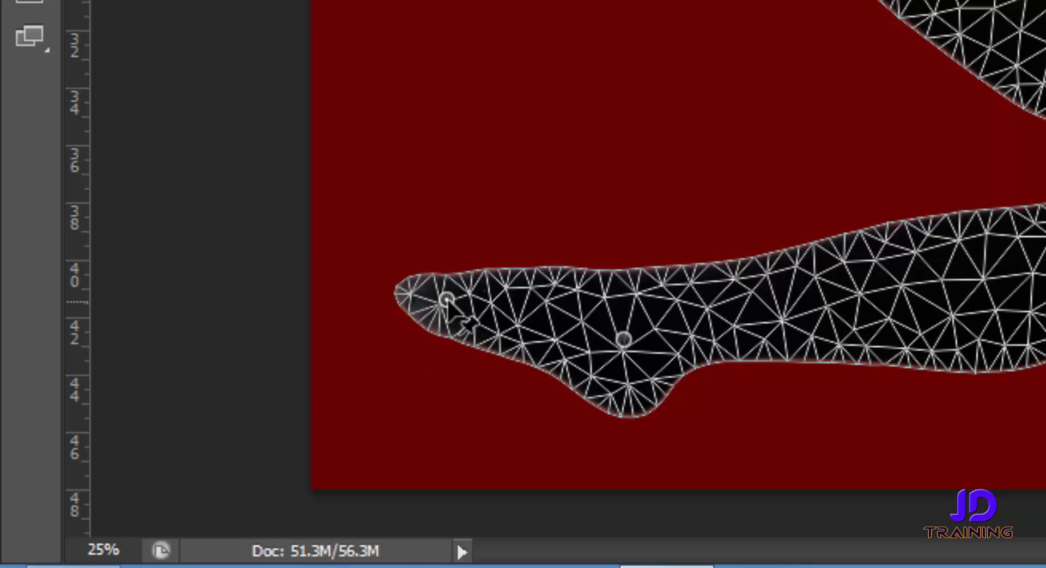
drag(446, 299, 437, 229)
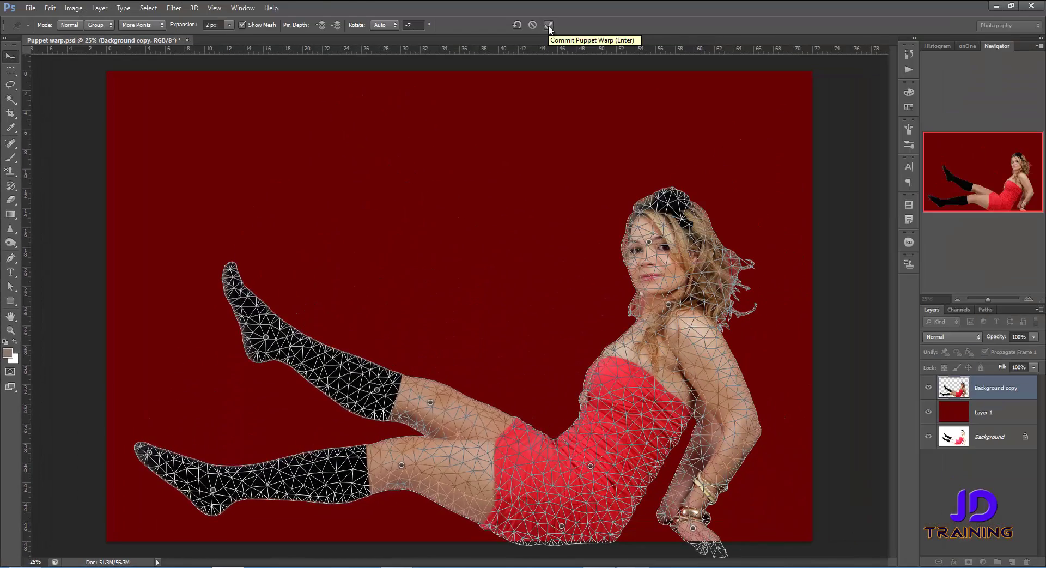
click(549, 25)
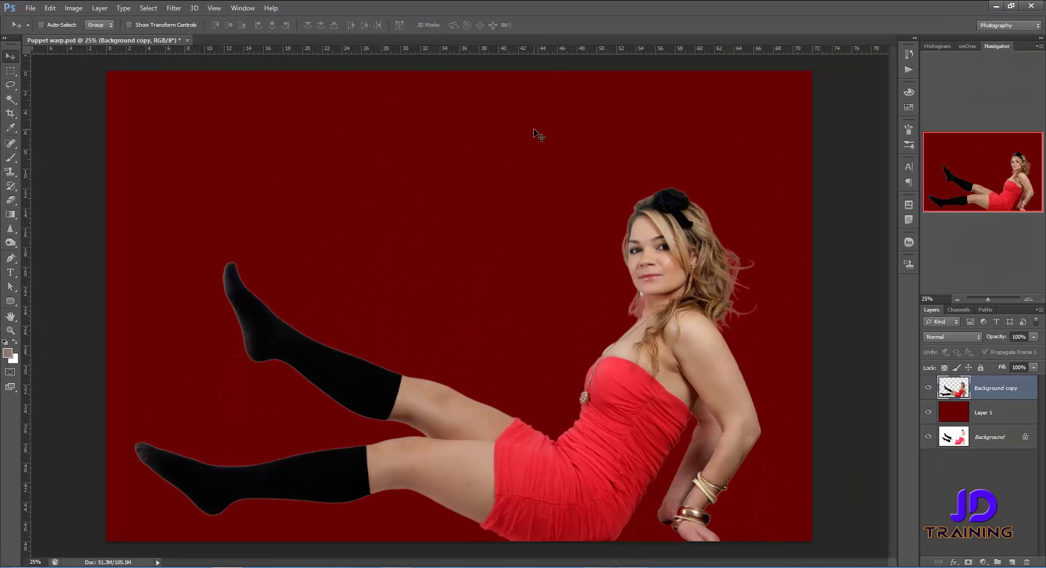
Step: Compare the figure before and after the lower-leg warp by repeatedly undoing and redoing it
key(ctrl+z)
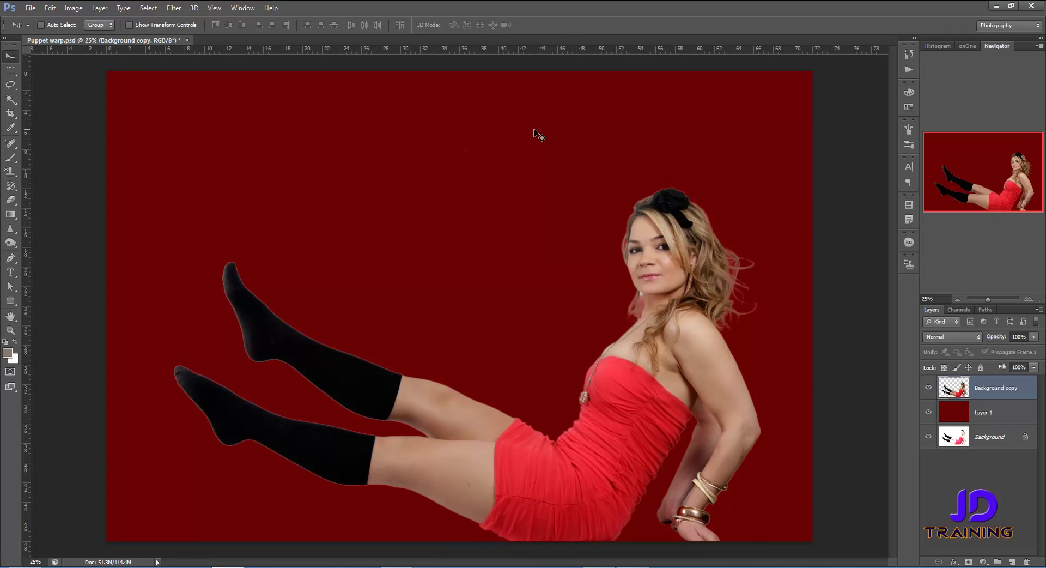
key(ctrl+z)
key(ctrl+z)
key(ctrl+z)
key(ctrl+z)
key(ctrl+z)
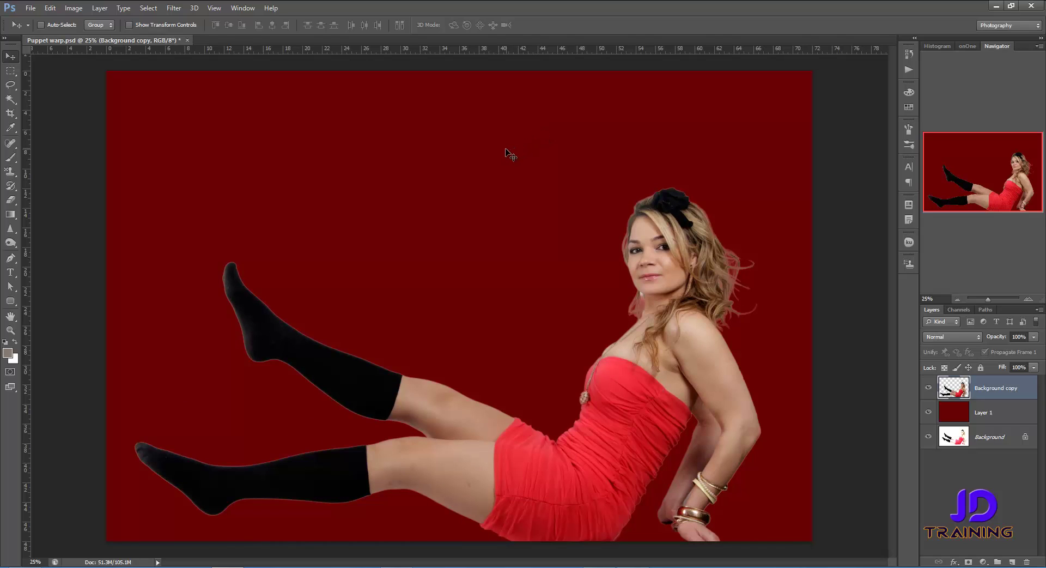
Step: Start a new Puppet Warp with More Points density and pin the raised foot's ankle and toes, the lower ankle and the lower knee
click(50, 8)
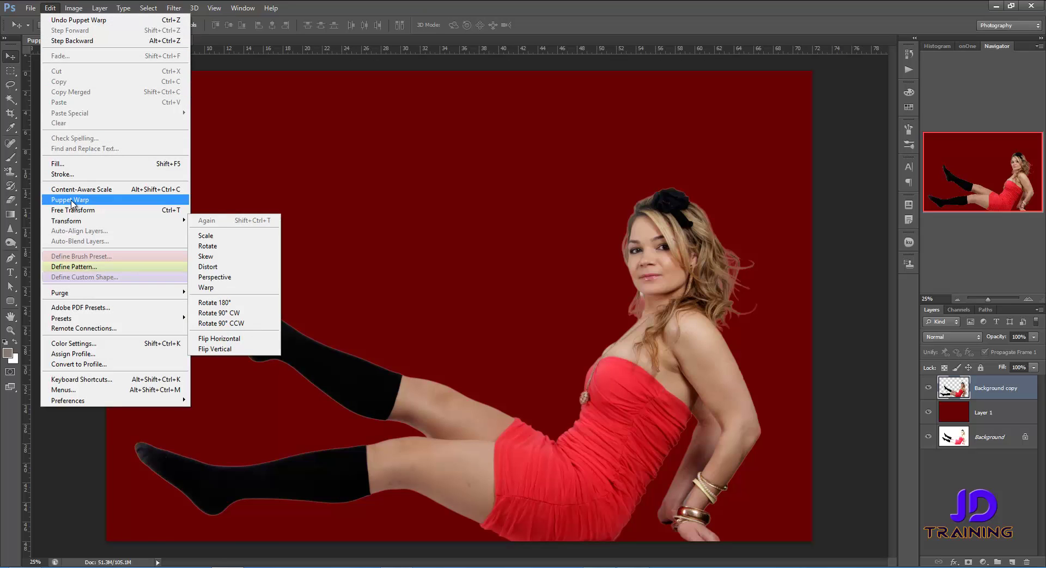
click(71, 200)
click(162, 25)
click(143, 50)
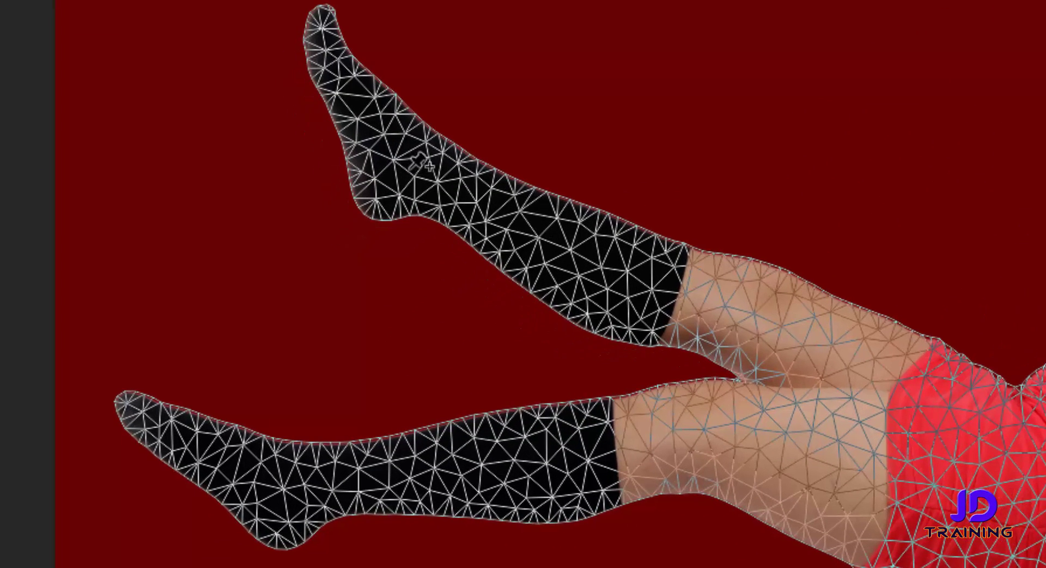
click(408, 167)
click(327, 38)
click(285, 498)
click(706, 421)
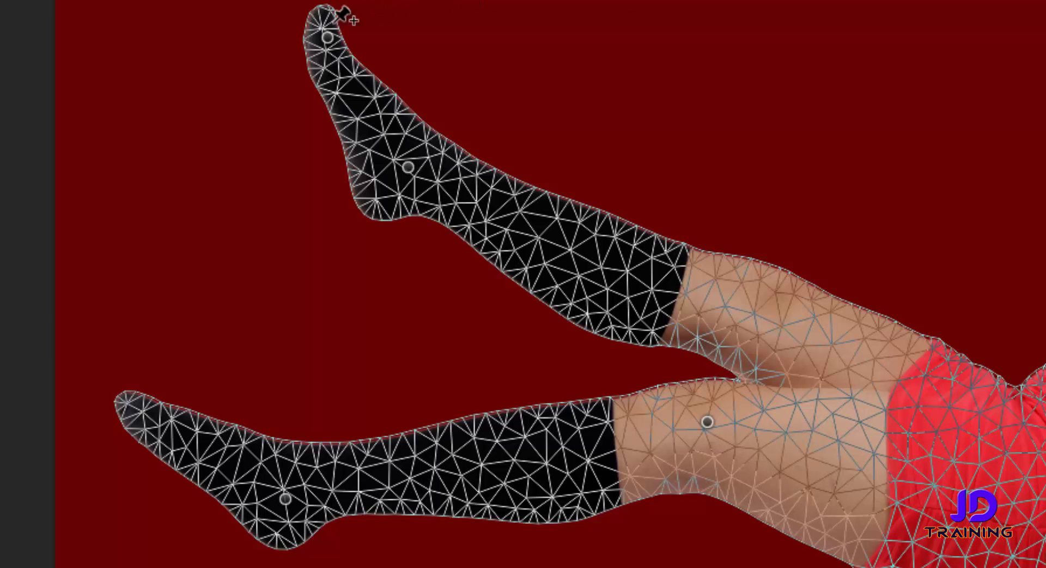
Step: Bend the raised foot's toes toward the body, adjust its ankle pin slightly, and commit the warp
drag(345, 42, 376, 18)
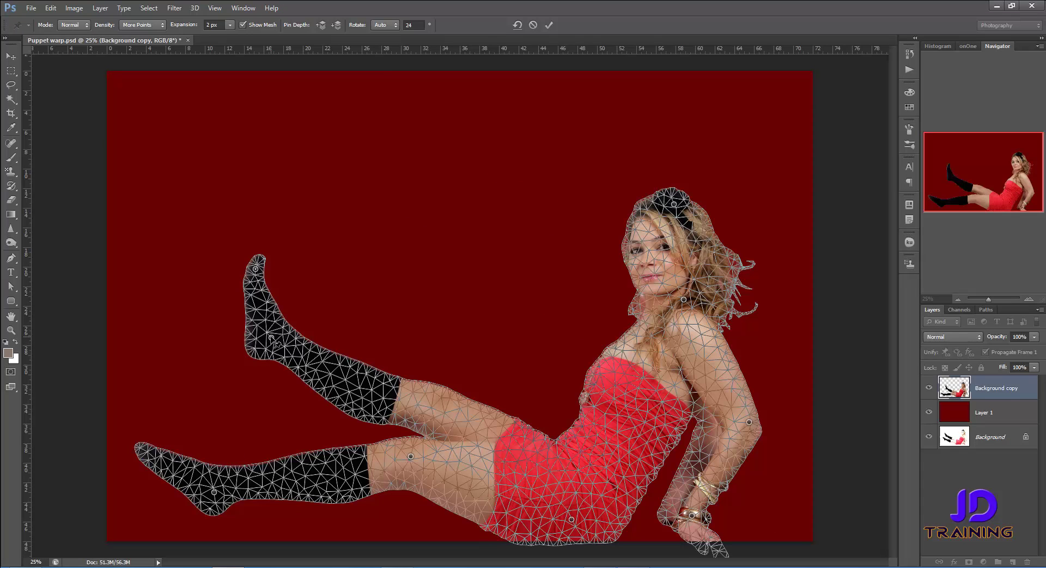
click(265, 333)
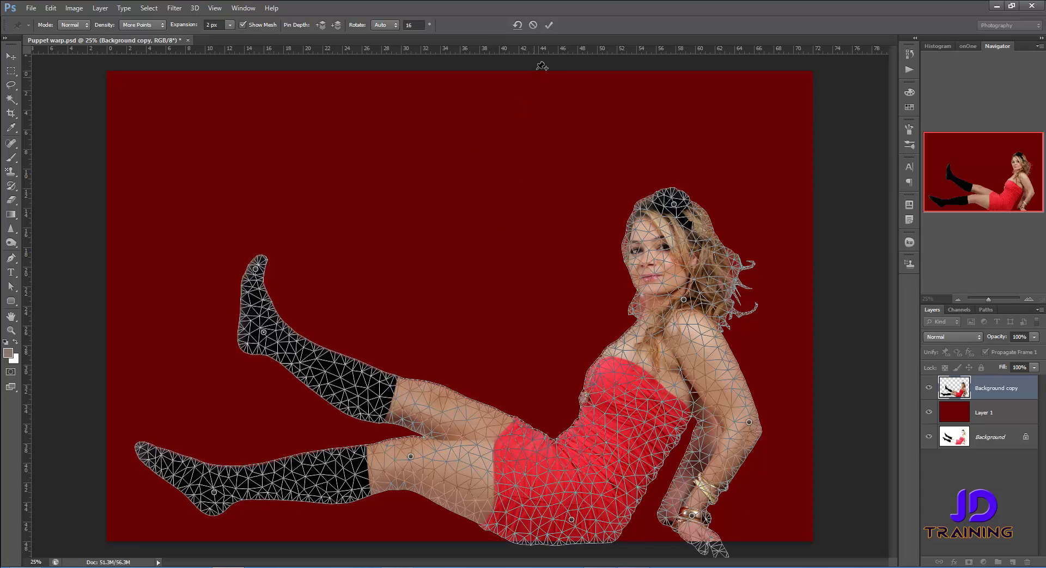
click(549, 25)
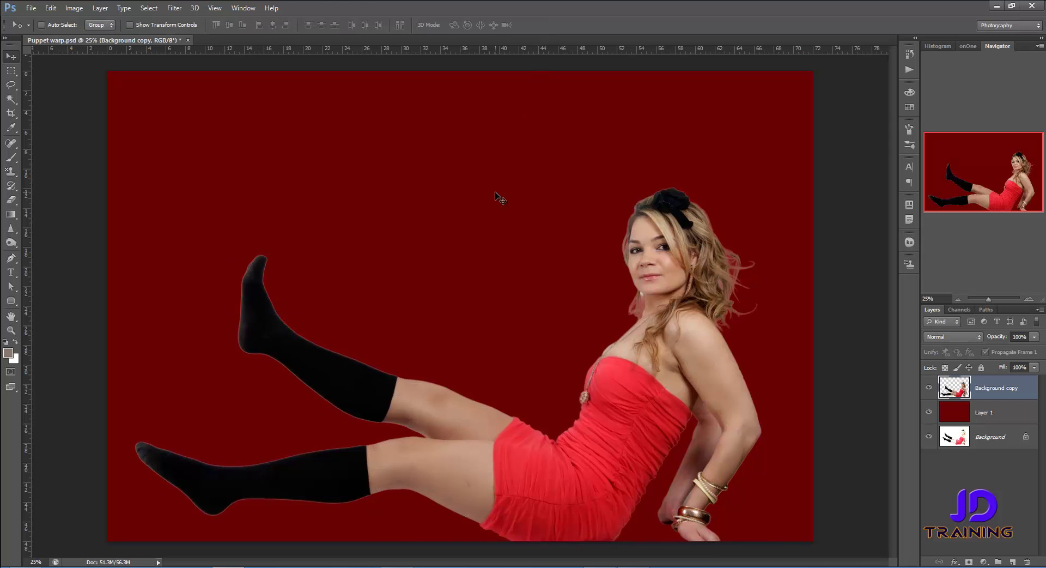
Step: Toggle the raised-foot warp off and on to compare the two poses
key(ctrl+z)
key(ctrl+z)
key(ctrl+z)
key(ctrl+z)
key(ctrl+z)
Step: Reopen Puppet Warp on the woman's layer with the mesh density at More Points
click(51, 8)
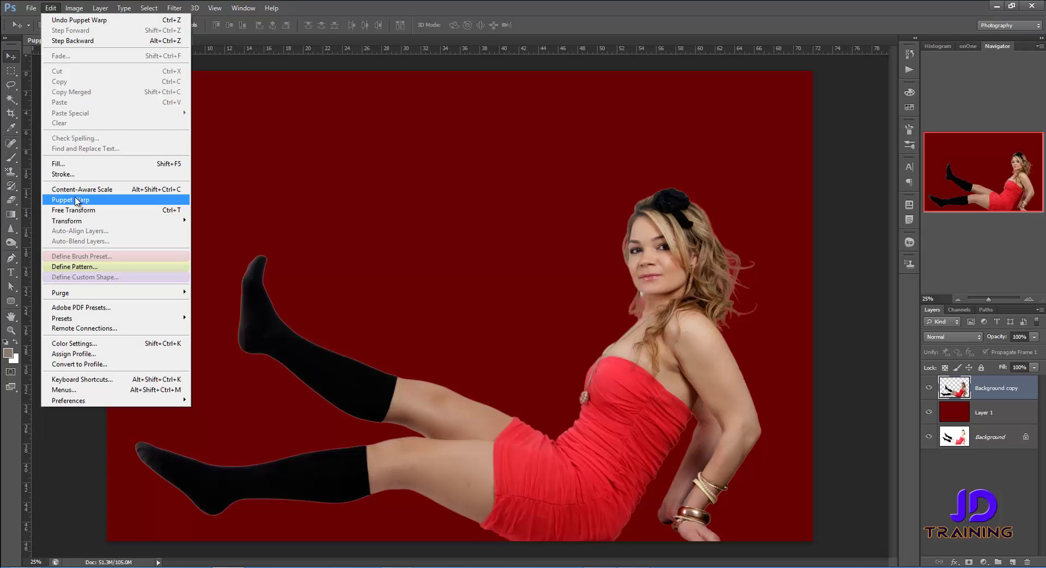
click(147, 199)
click(161, 24)
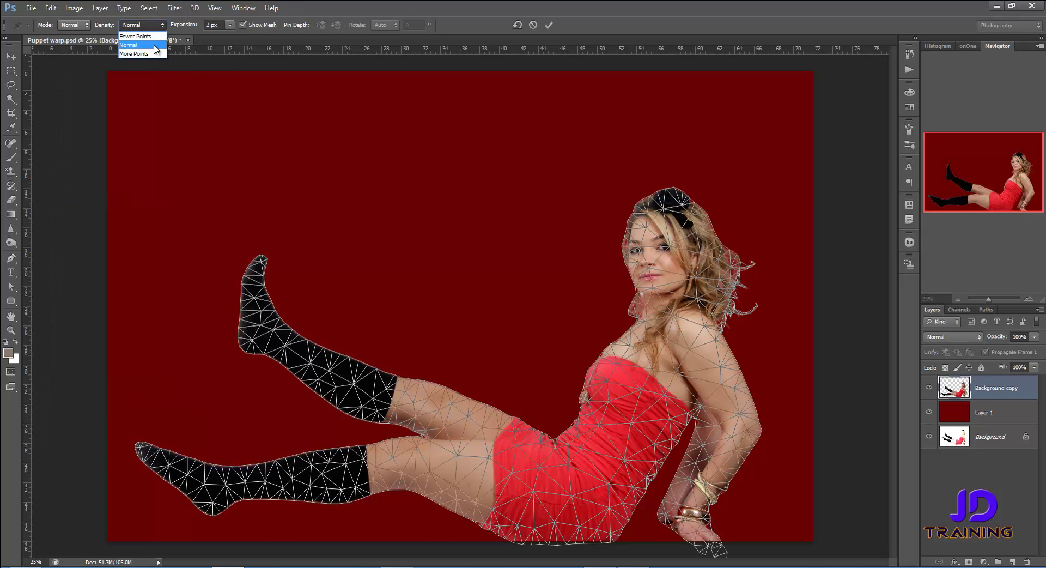
click(151, 53)
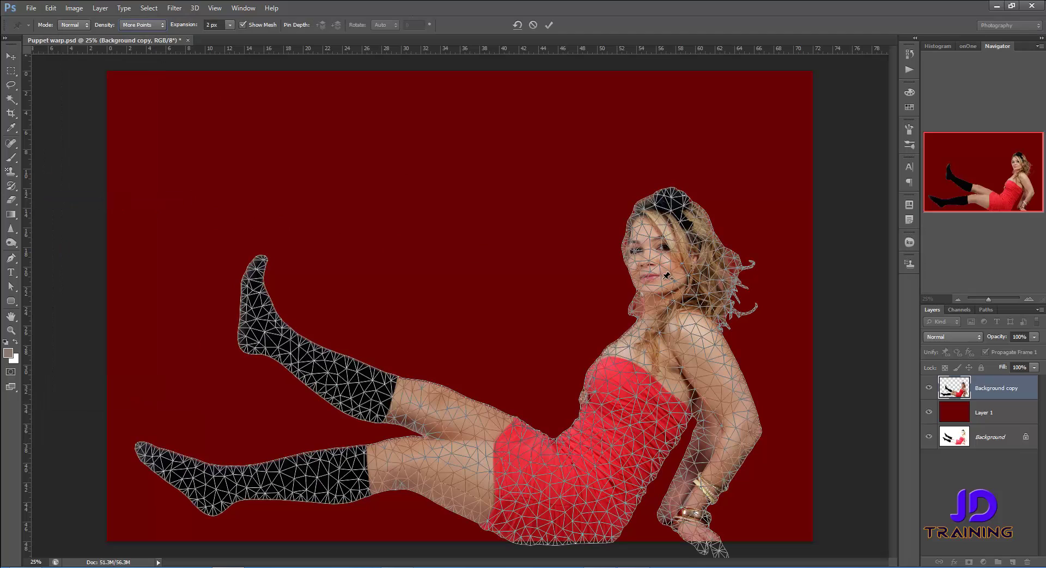
Step: Pin the neck, hip, both ankles, the lower foot's toes and both knees to hold the body in place
click(669, 301)
click(567, 511)
click(267, 331)
click(225, 485)
click(151, 455)
click(397, 466)
click(451, 406)
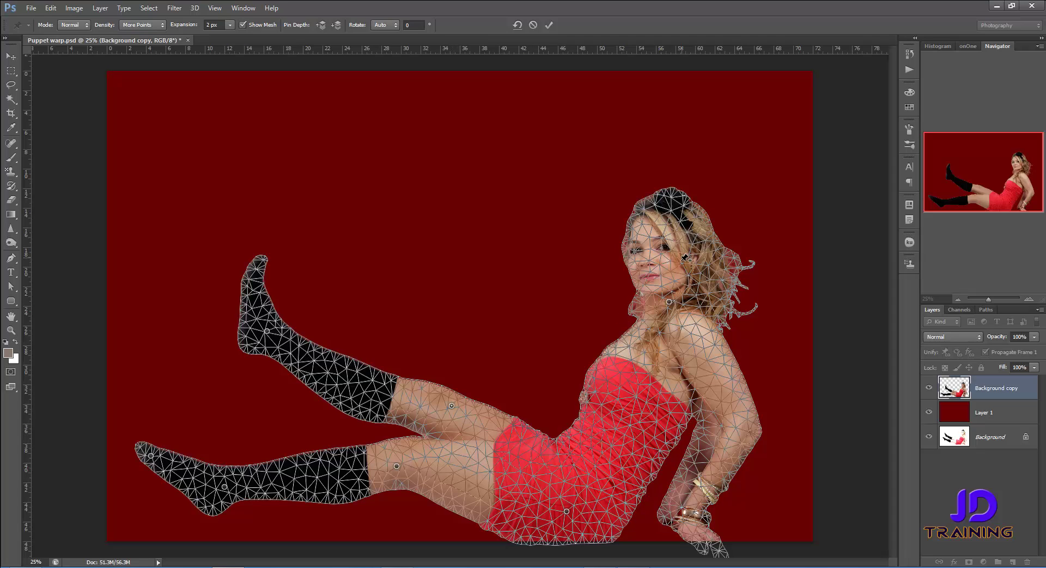
Step: Pin the top of the head, the hand and the elbow, tilt the head slightly back, and commit the warp
click(657, 212)
click(692, 527)
click(748, 415)
mouse_move(661, 215)
mouse_down()
mouse_move(674, 201)
mouse_move(670, 217)
mouse_up()
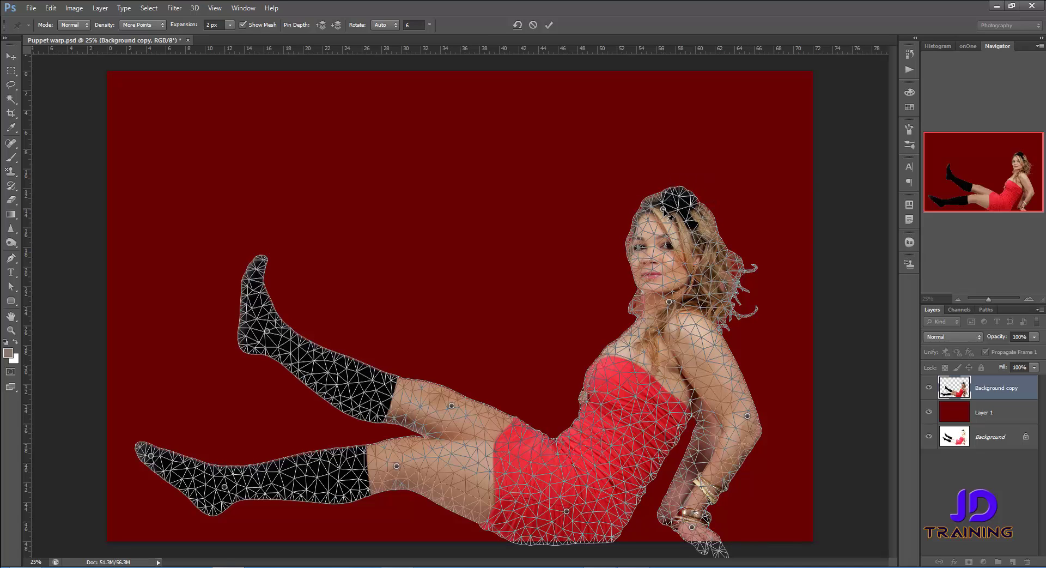
click(549, 25)
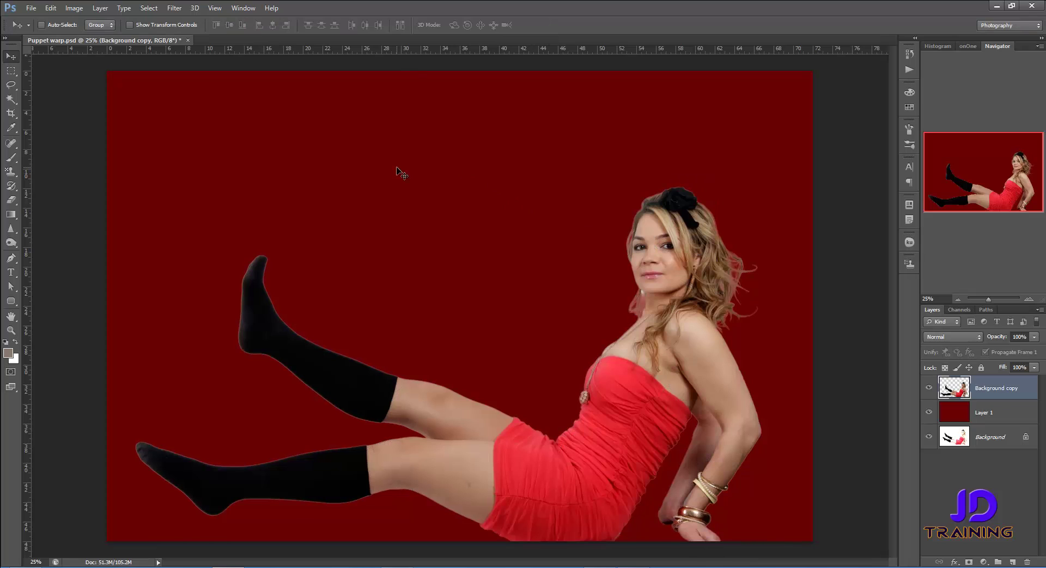
Step: Compare the head position before and after the tilt by undoing and redoing the warp
key(ctrl+z)
key(ctrl+z)
key(ctrl+z)
key(ctrl+z)
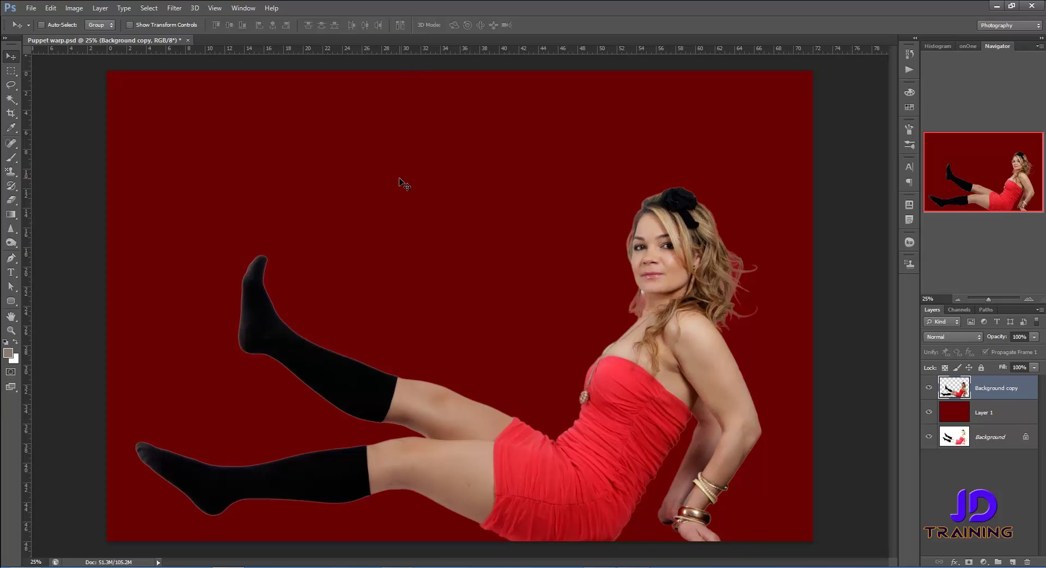